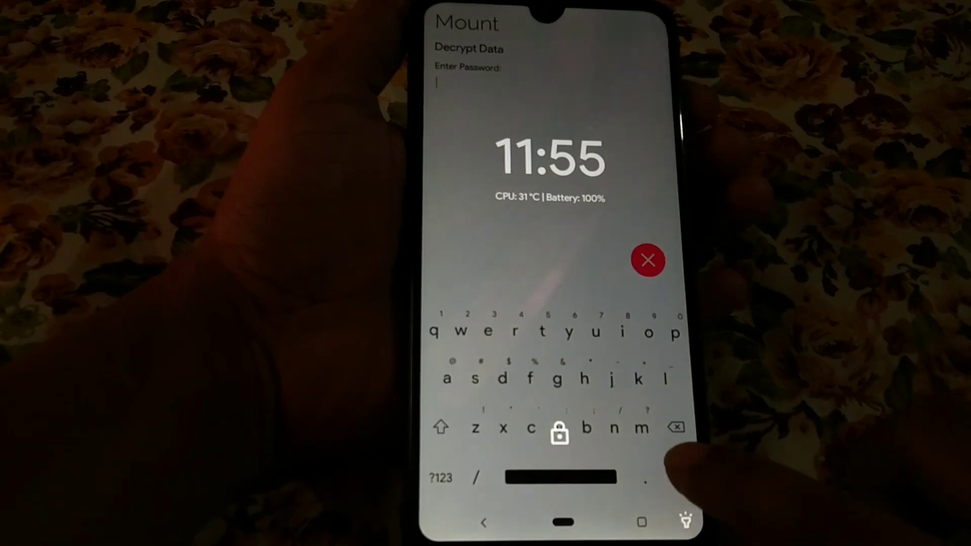
Step: Dismiss the clock overlay and skip data decryption to reach the main menu
click(565, 425)
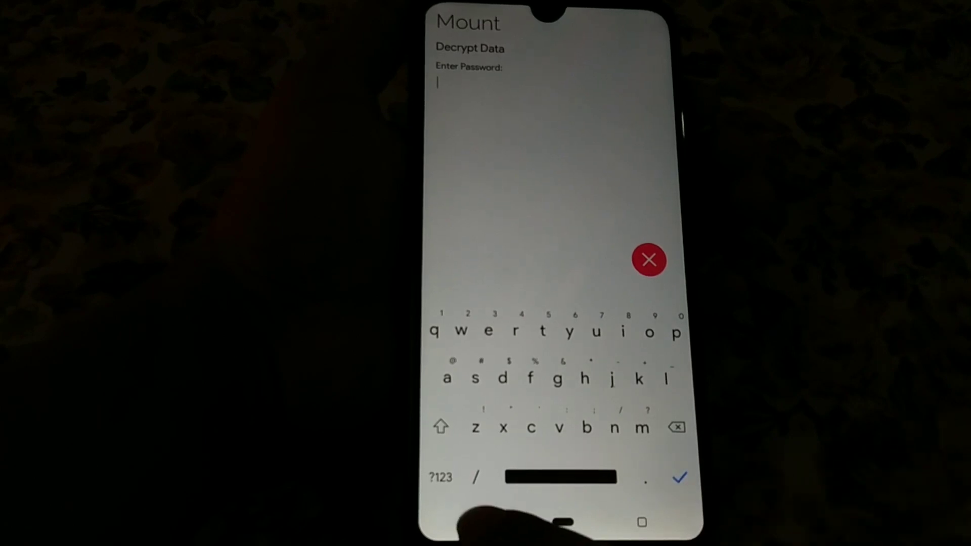
click(648, 260)
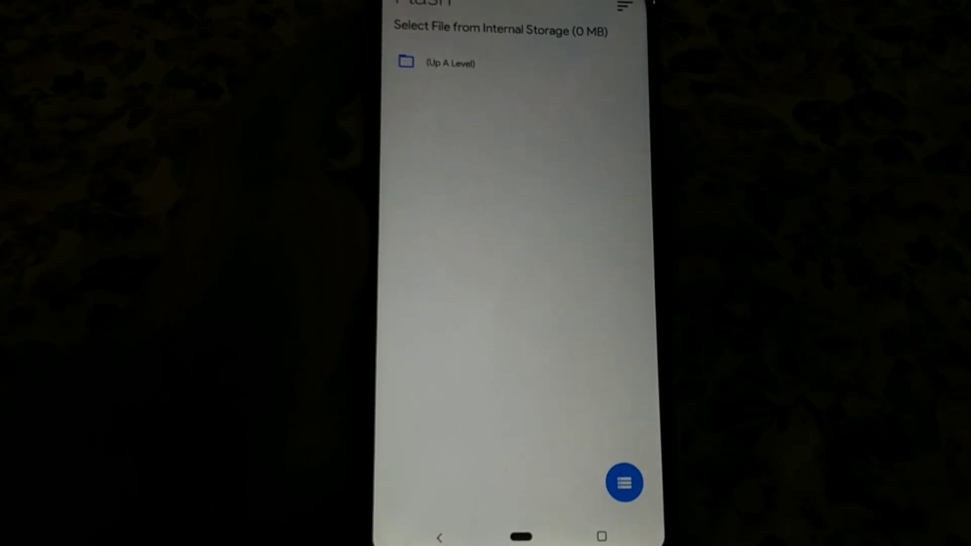
Step: Switch storage to the Micro SD card and select the TWRP-3.3.2B image file
click(623, 483)
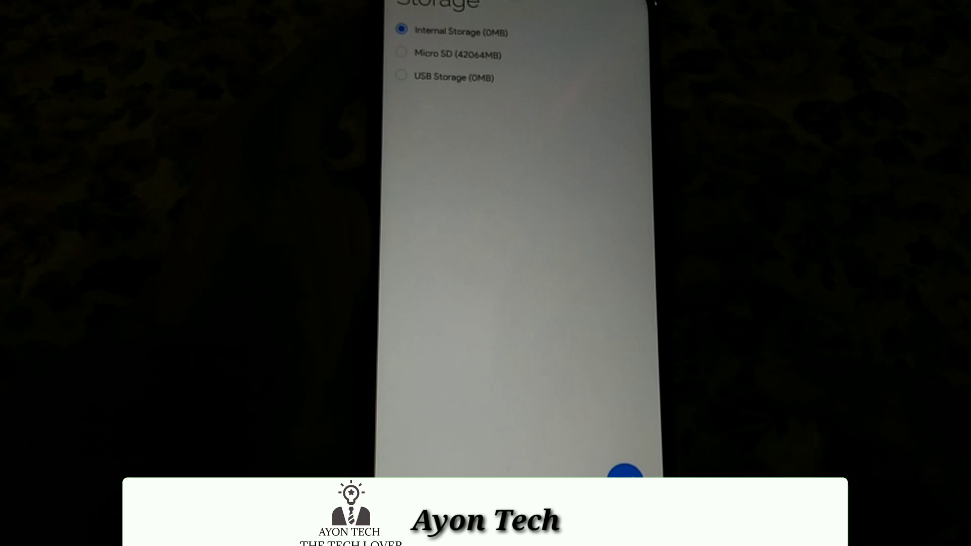
click(455, 55)
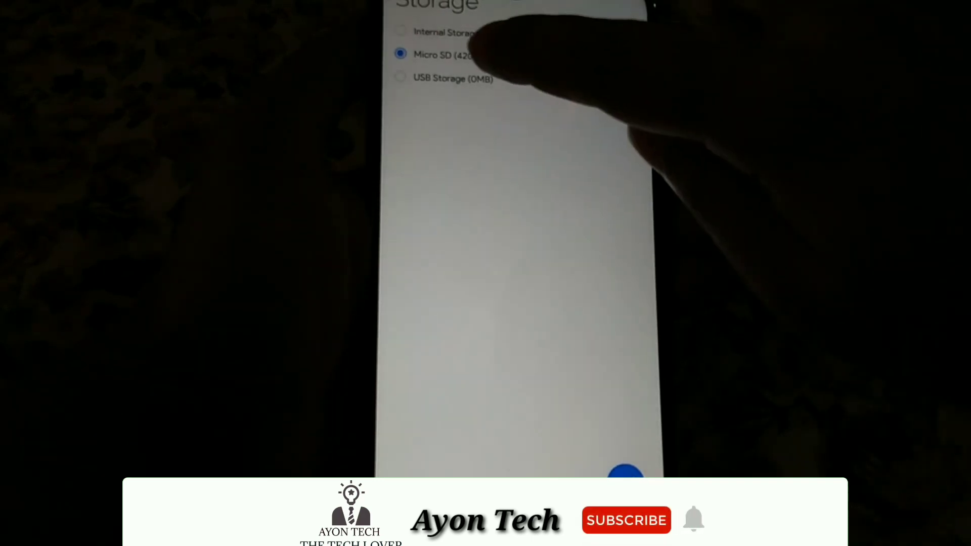
click(625, 477)
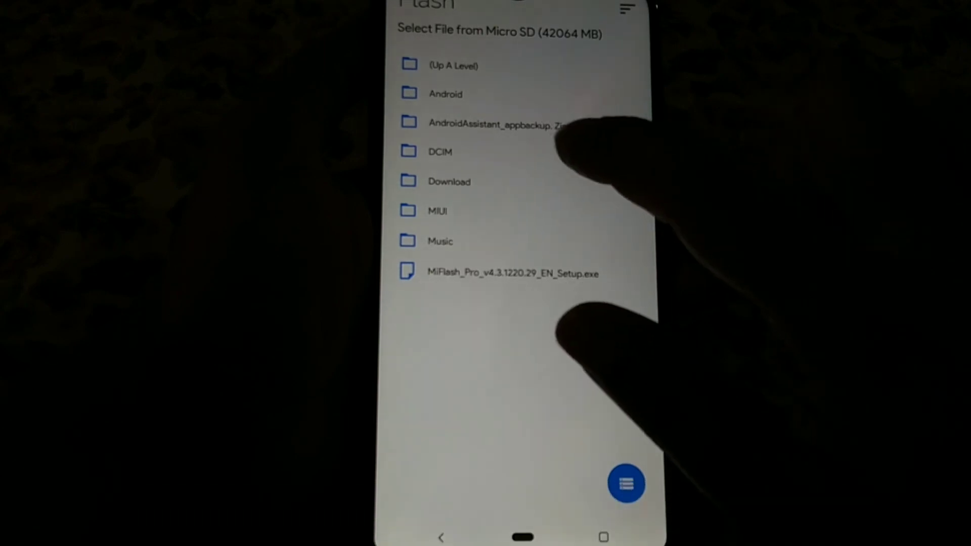
scroll(523, 303, down, 1)
scroll(523, 303, down, 3)
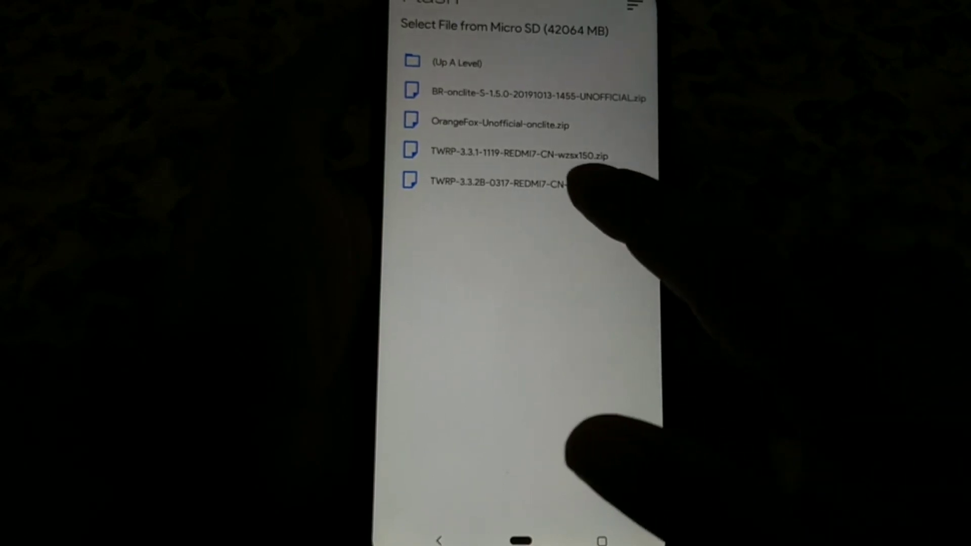
click(591, 183)
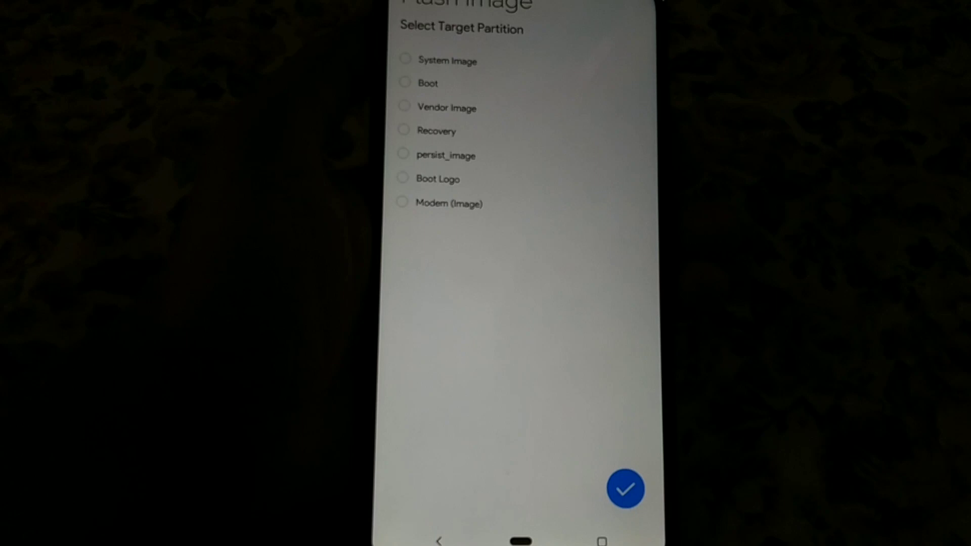
Step: Choose Recovery as the target partition for the TWRP 3.3.2B image and accept it
click(440, 131)
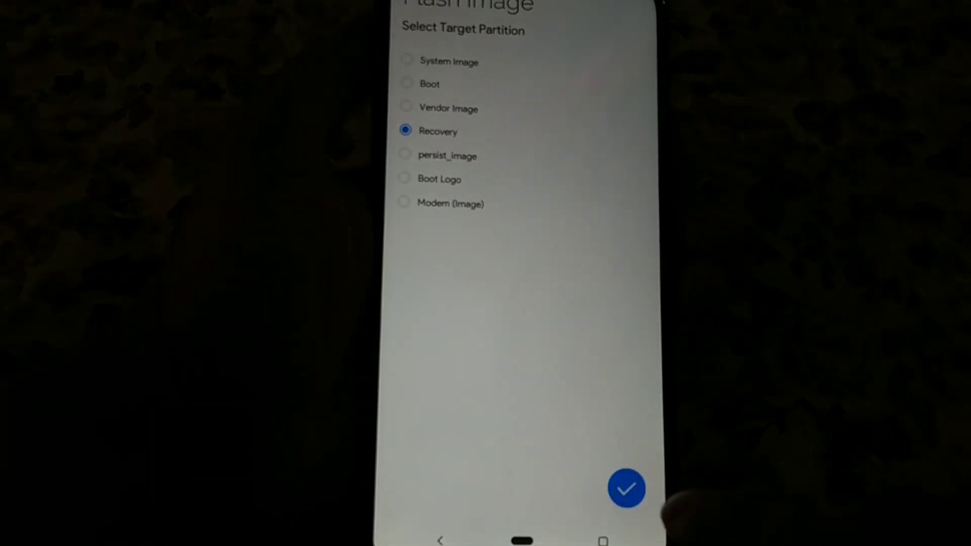
click(626, 487)
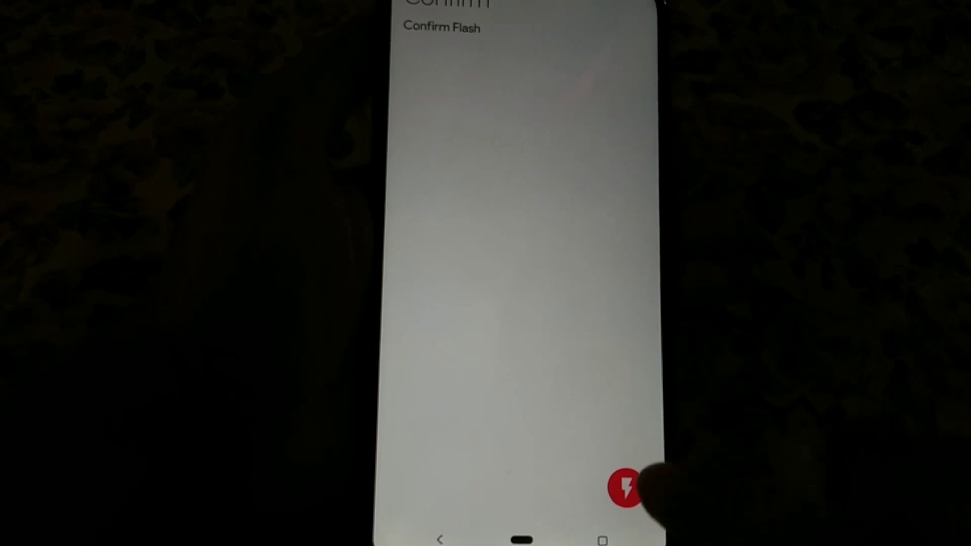